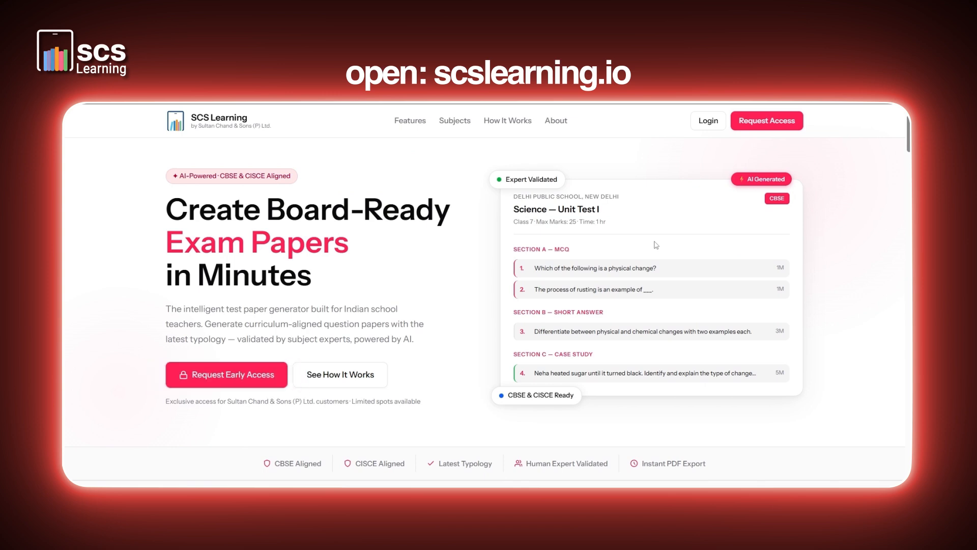
pyautogui.click(264, 373)
pyautogui.scroll(8, 400, 313)
pyautogui.scroll(6, 402, 316)
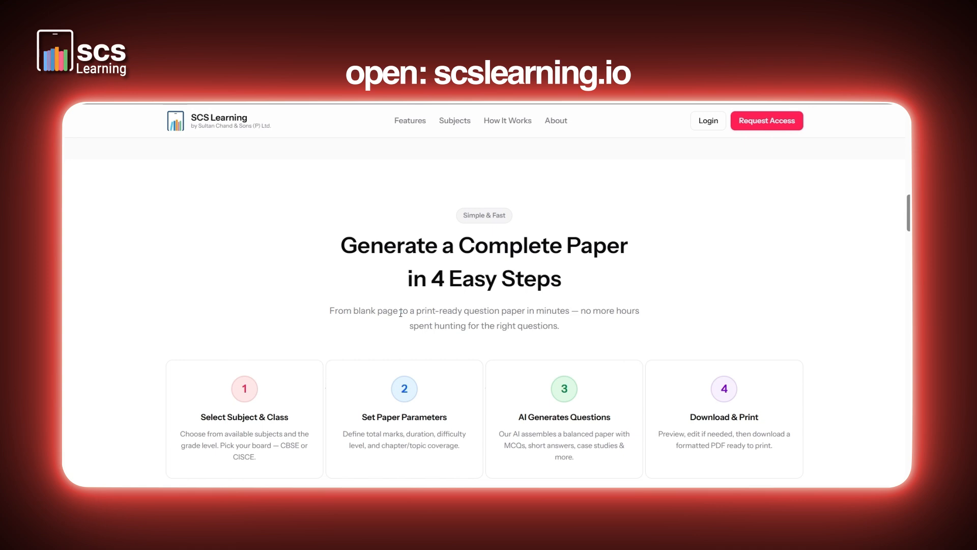
pyautogui.scroll(1, 400, 313)
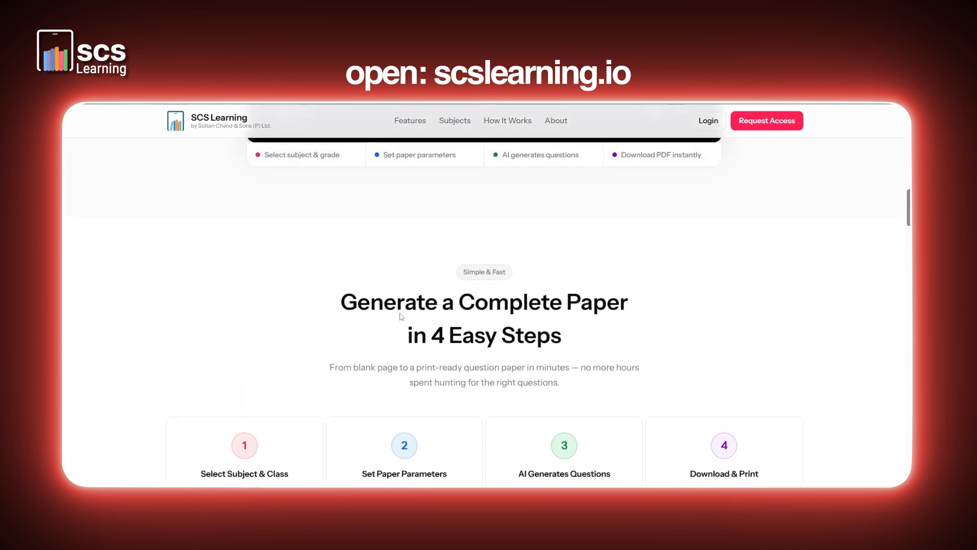
pyautogui.scroll(5, 400, 315)
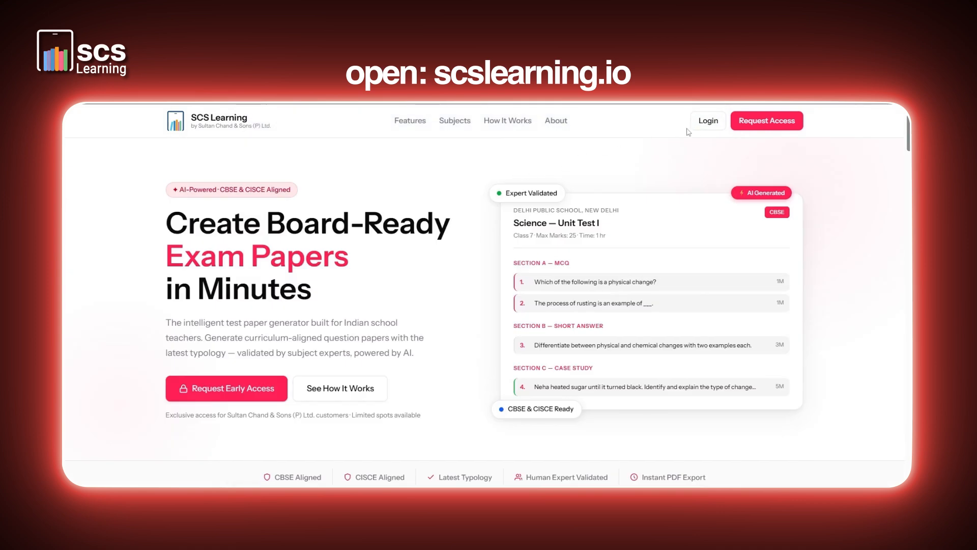
# Go to the account login and open the account's question papers list.
pyautogui.click(705, 132)
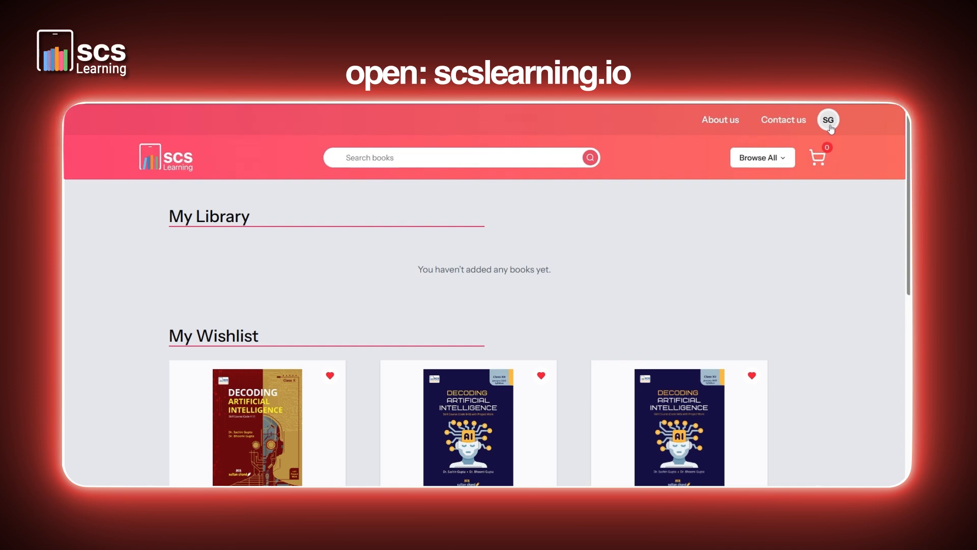
pyautogui.click(853, 123)
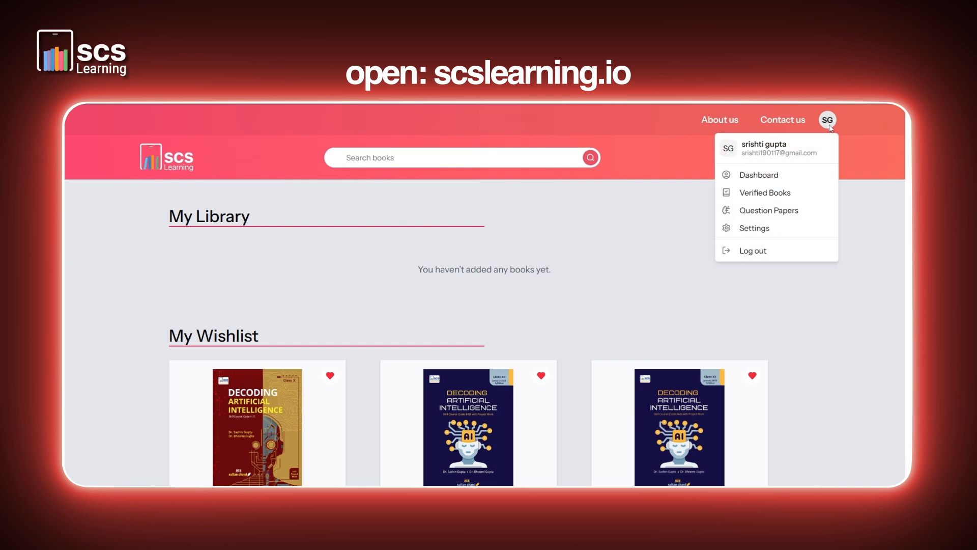
pyautogui.click(771, 214)
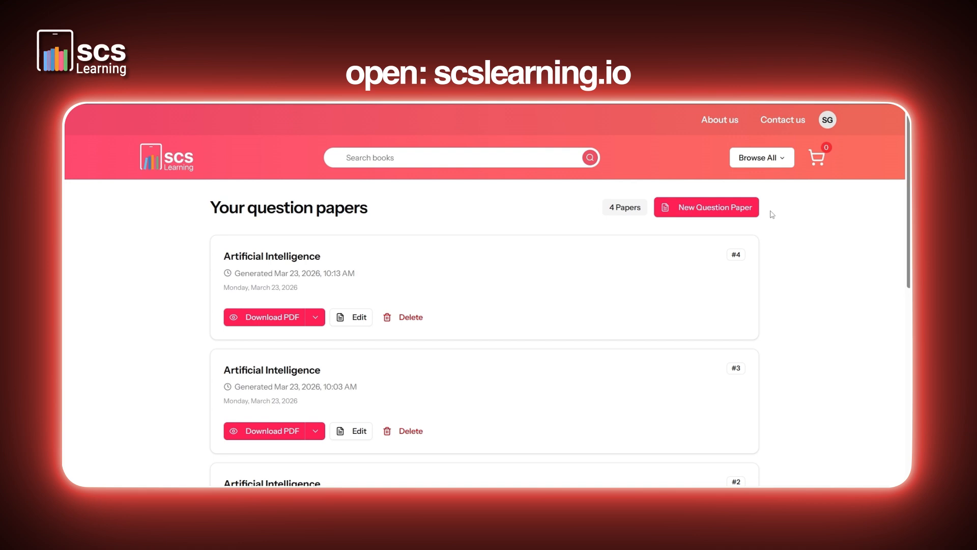
# Start a new question paper from the Decoding Artificial Intelligence eBook for CBSE Class 12 (2025-26 Session).
pyautogui.scroll(-5, 755, 311)
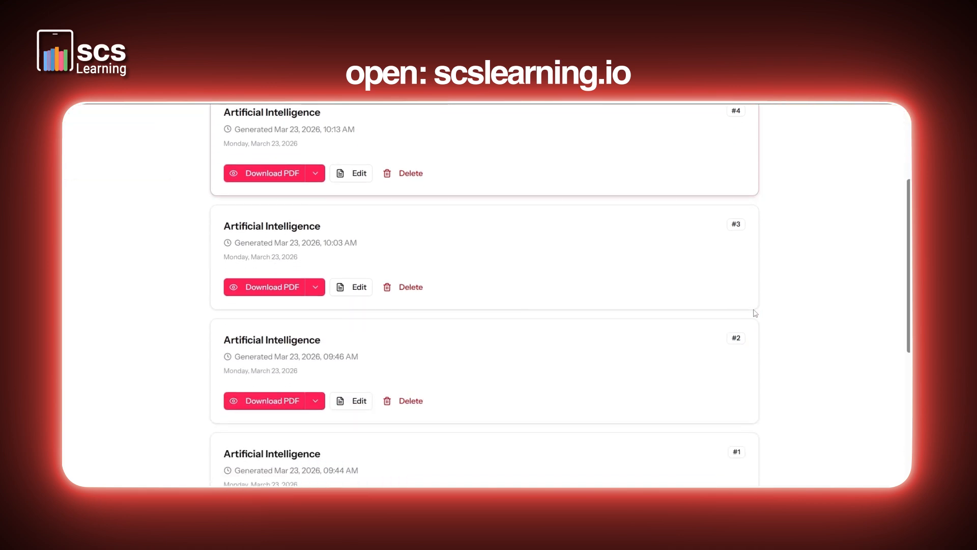
pyautogui.scroll(5, 756, 313)
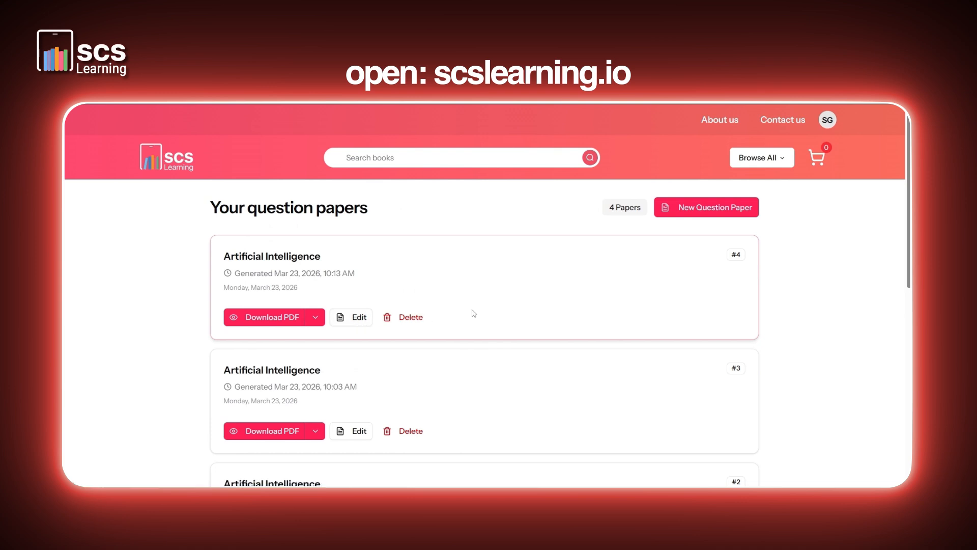
pyautogui.click(698, 217)
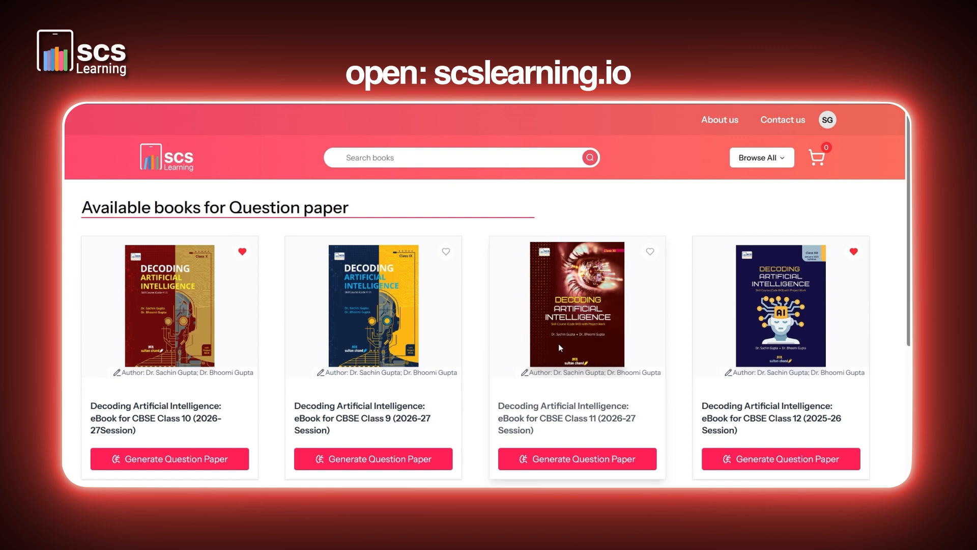
pyautogui.scroll(-1, 557, 343)
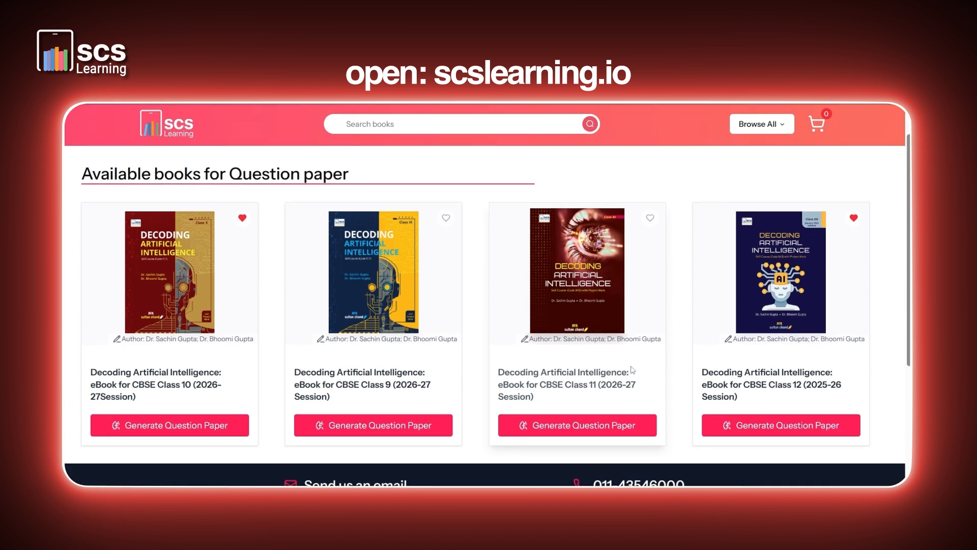
pyautogui.click(736, 427)
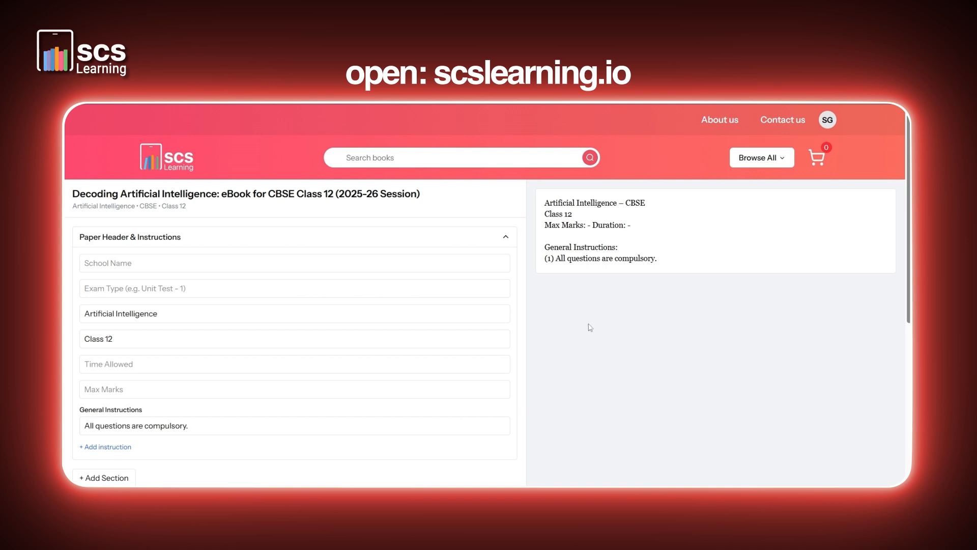
pyautogui.moveTo(568, 202); pyautogui.dragTo(655, 259)
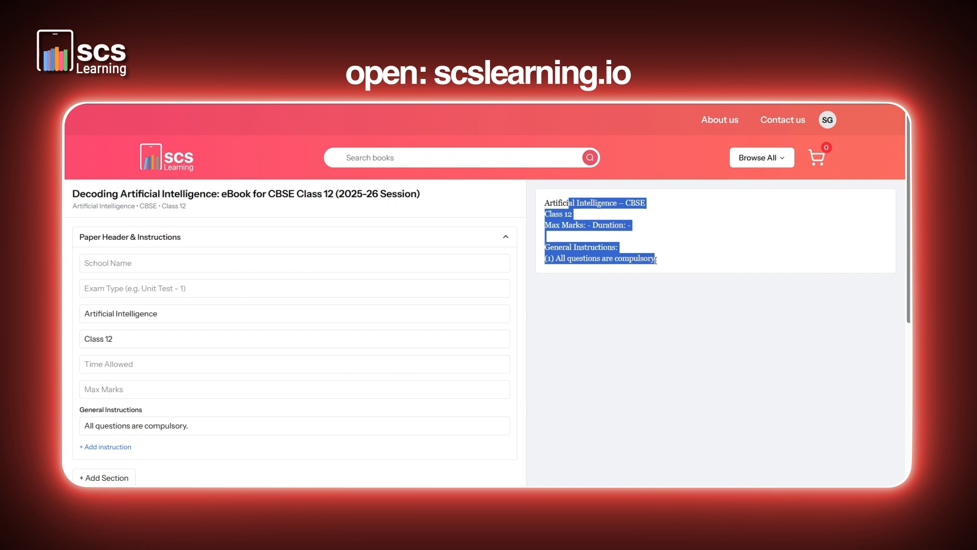
pyautogui.click(655, 260)
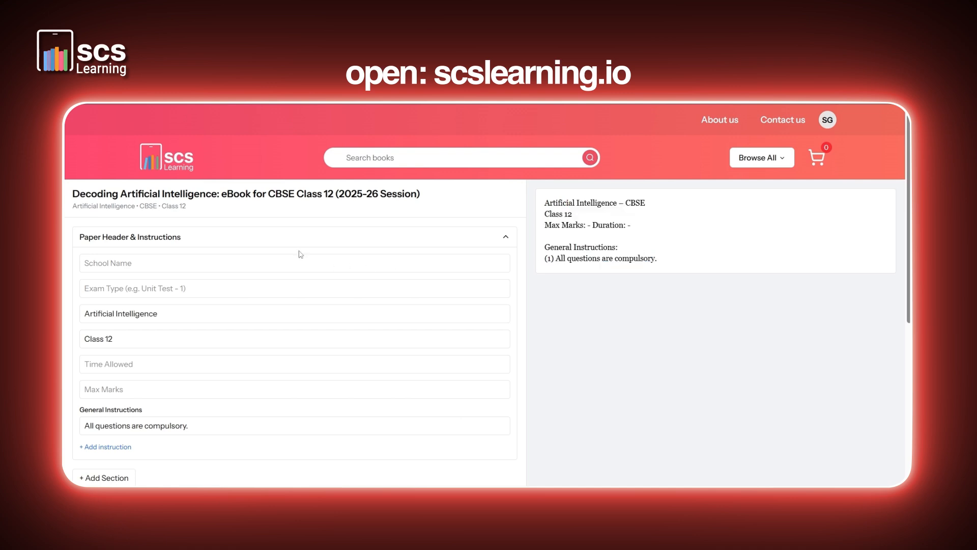
# Fill in the paper header with school name XYZ, exam type Unit Test, time allowed 3 hours and maximum marks 50.
pyautogui.click(265, 267)
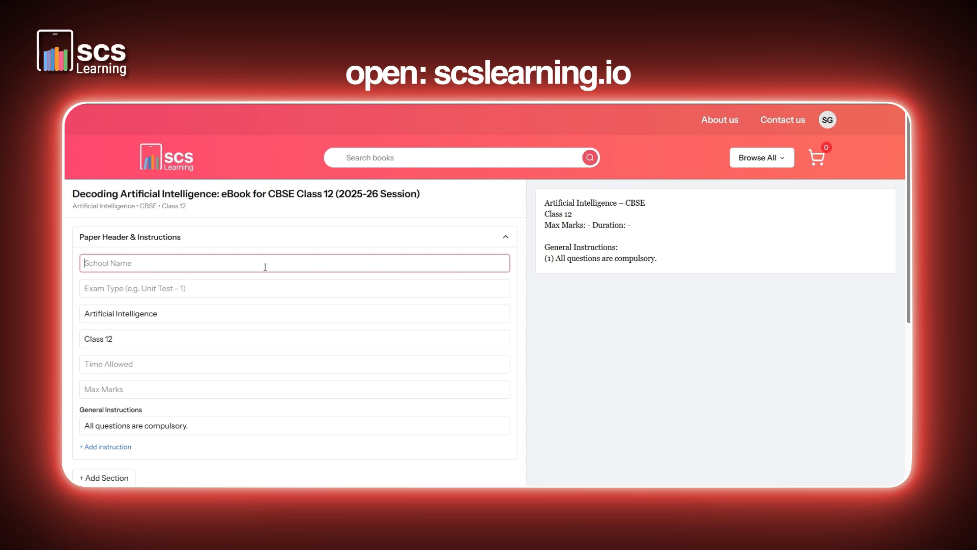
pyautogui.write('XYZ')
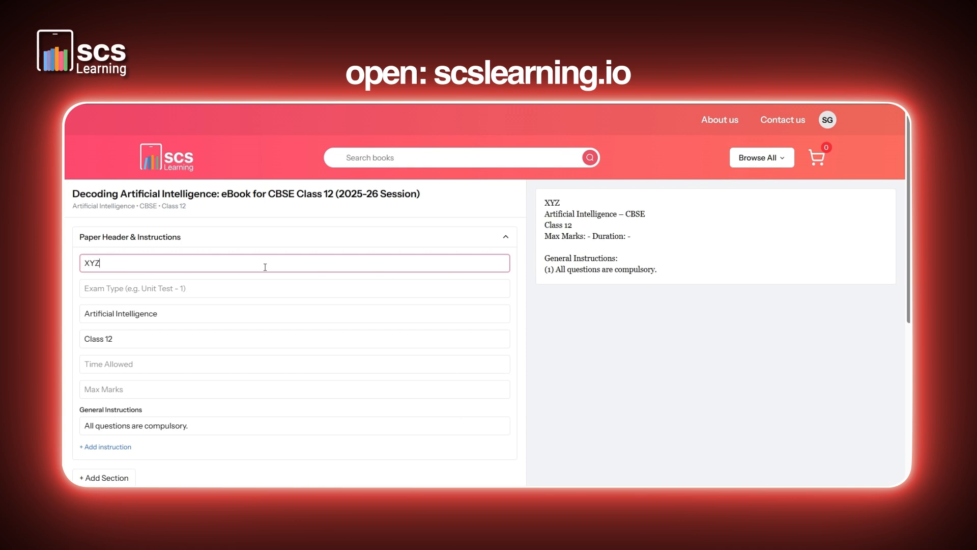
pyautogui.press('Tab')
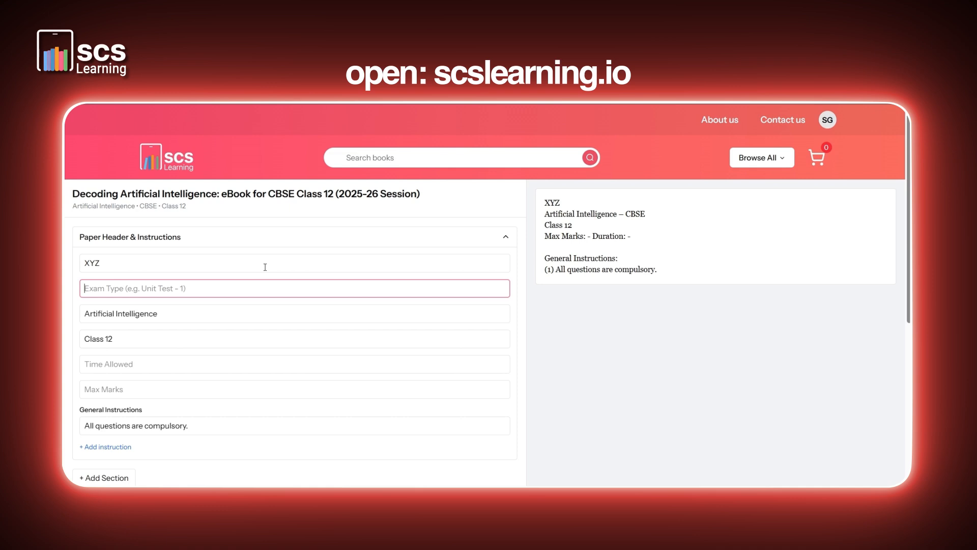
pyautogui.write('Unit Test')
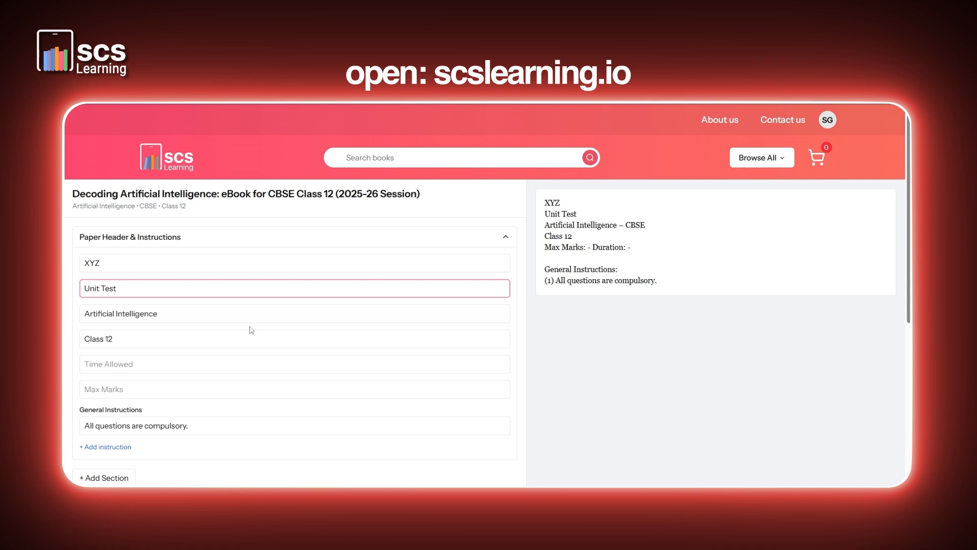
pyautogui.click(257, 363)
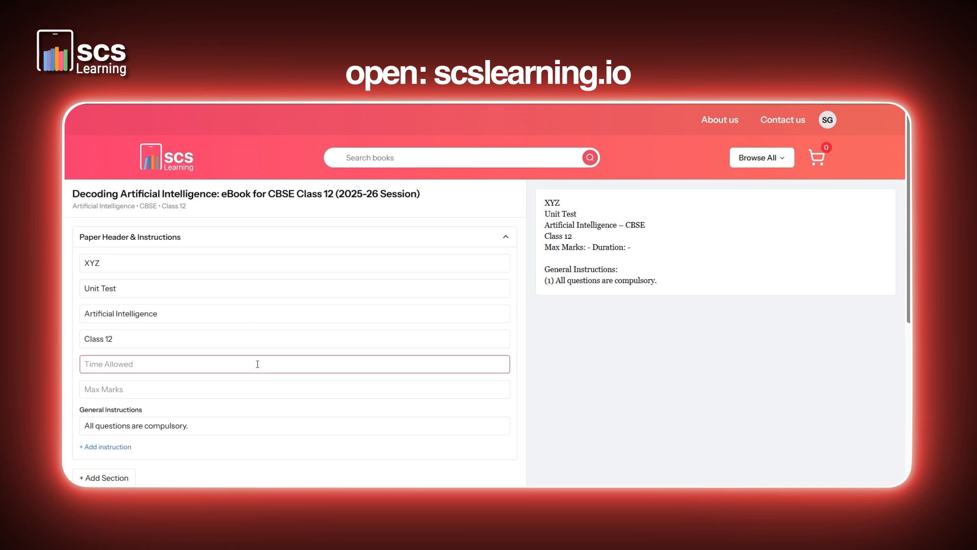
pyautogui.write('3')
pyautogui.press('BackSpace')
pyautogui.write('3 hours')
pyautogui.press('Tab')
pyautogui.write('50')
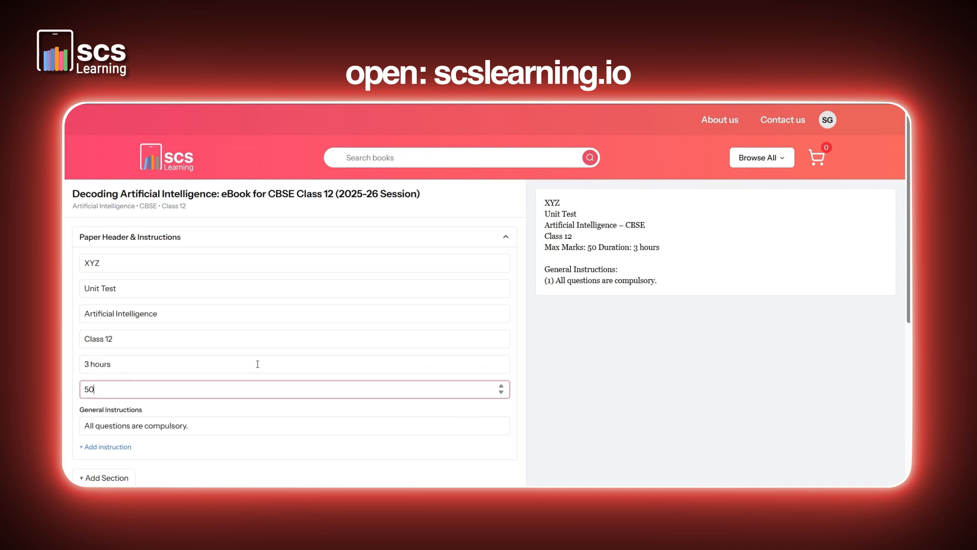
# Add a second general instruction reading "Marks are indicated against each question".
pyautogui.scroll(-3, 257, 364)
pyautogui.click(315, 322)
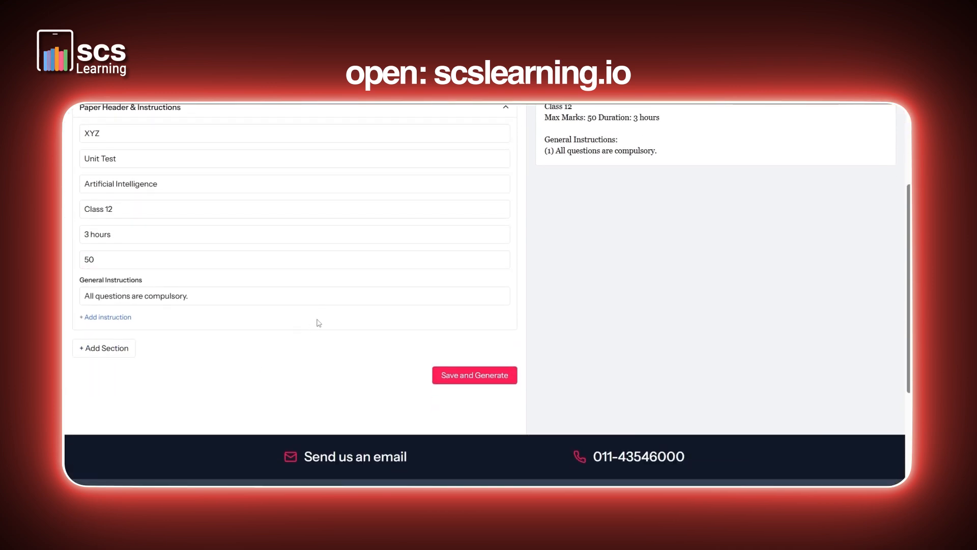
pyautogui.click(118, 317)
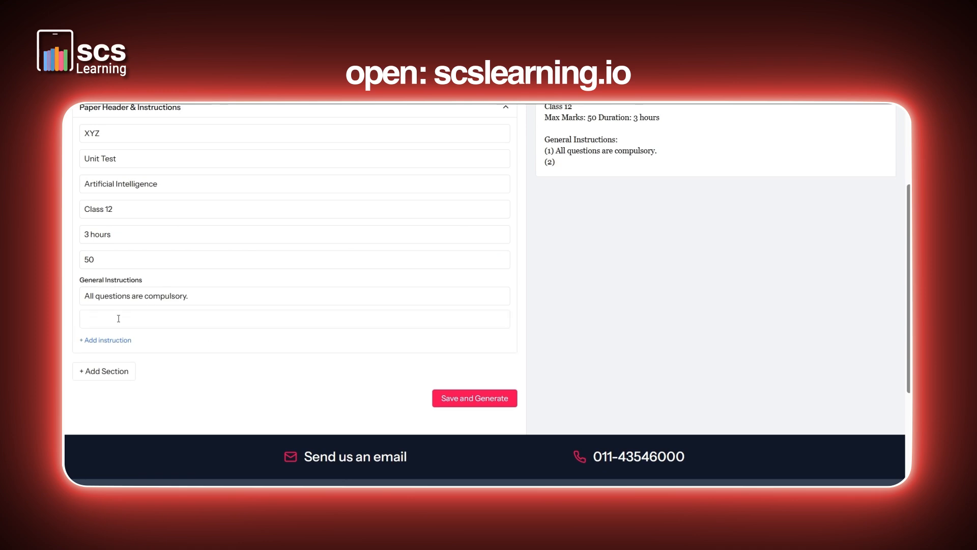
pyautogui.click(118, 318)
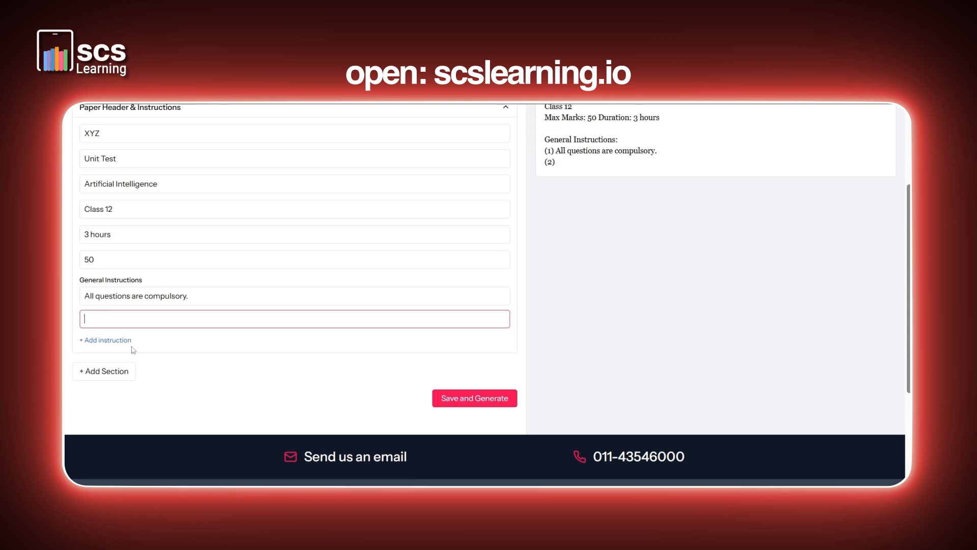
pyautogui.write('Marks are indicated')
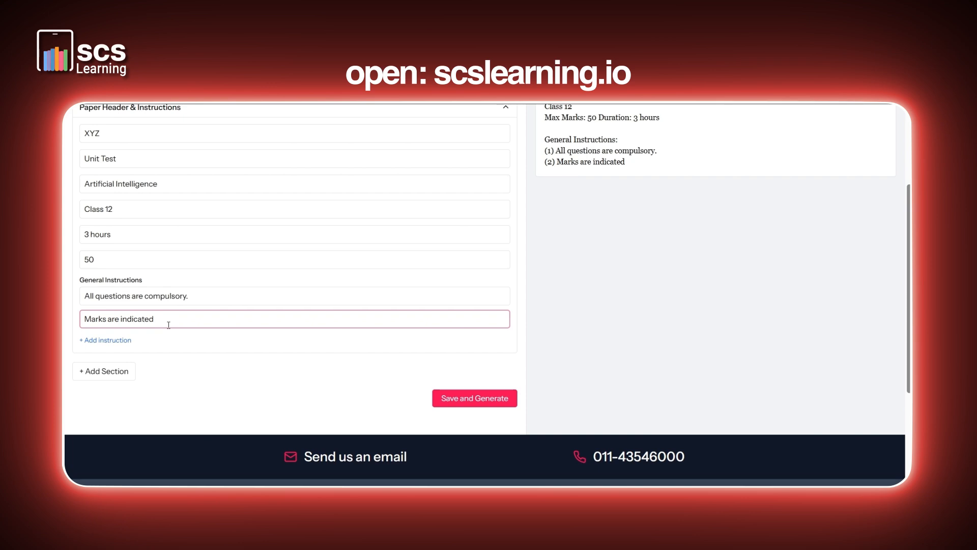
pyautogui.write(' against each question')
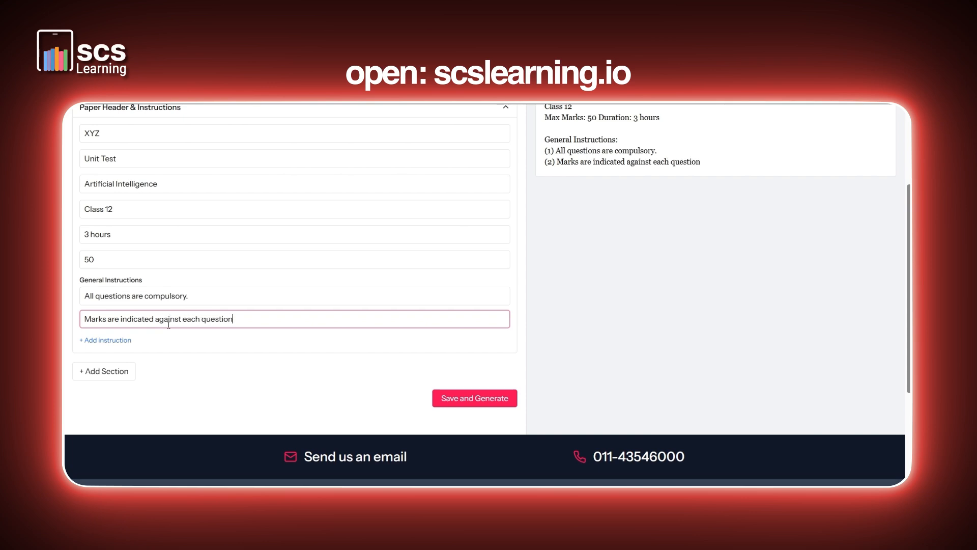
pyautogui.click(205, 347)
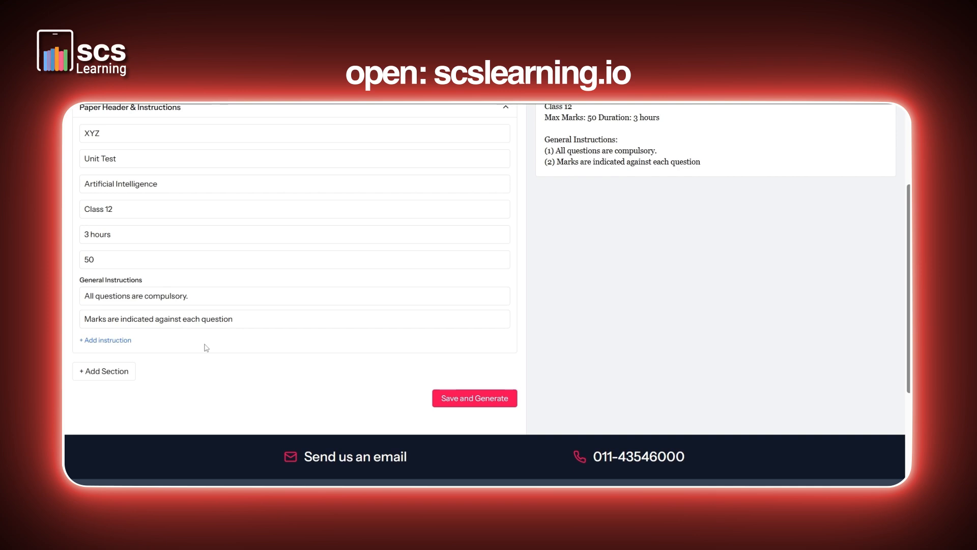
# Add a section to the paper and title it "Section A".
pyautogui.click(87, 372)
pyautogui.scroll(-3, 85, 374)
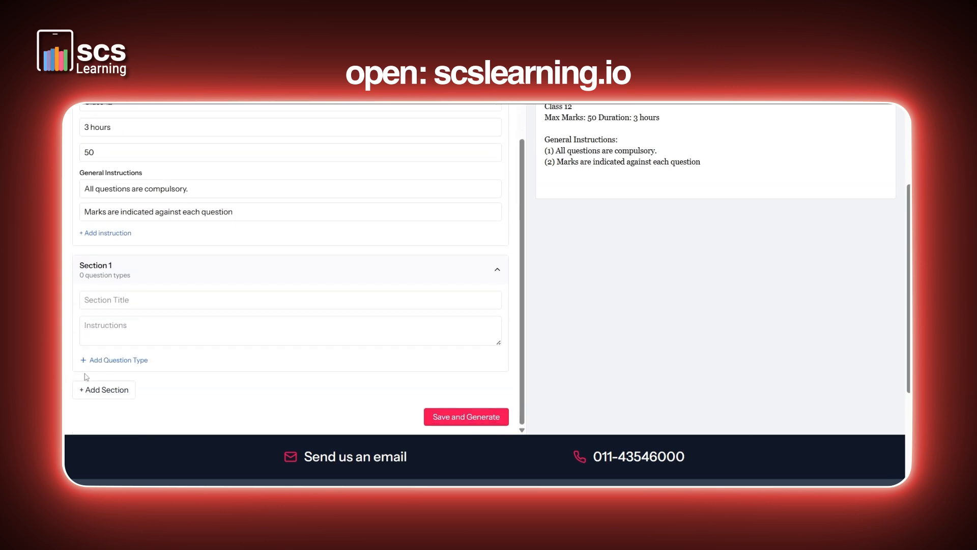
pyautogui.scroll(-1, 89, 374)
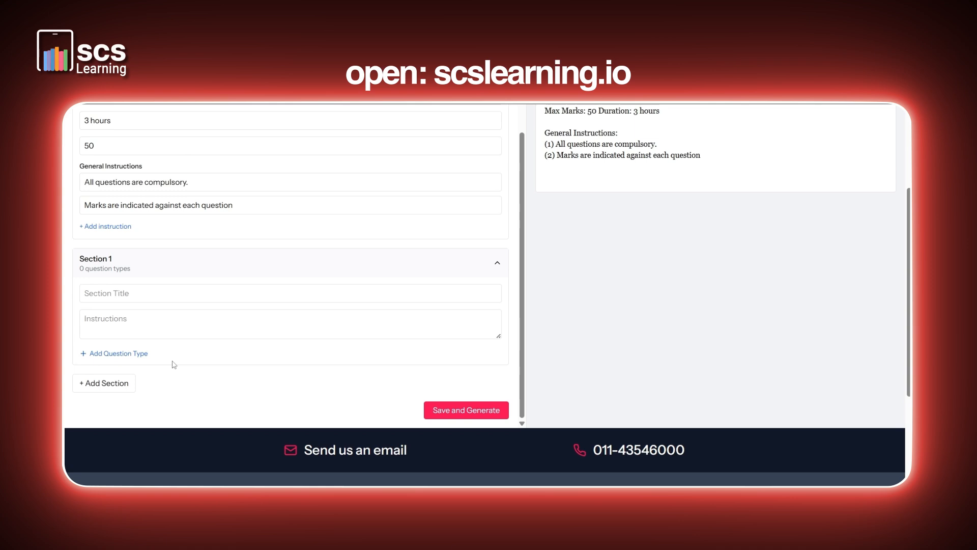
pyautogui.click(226, 288)
pyautogui.write('S')
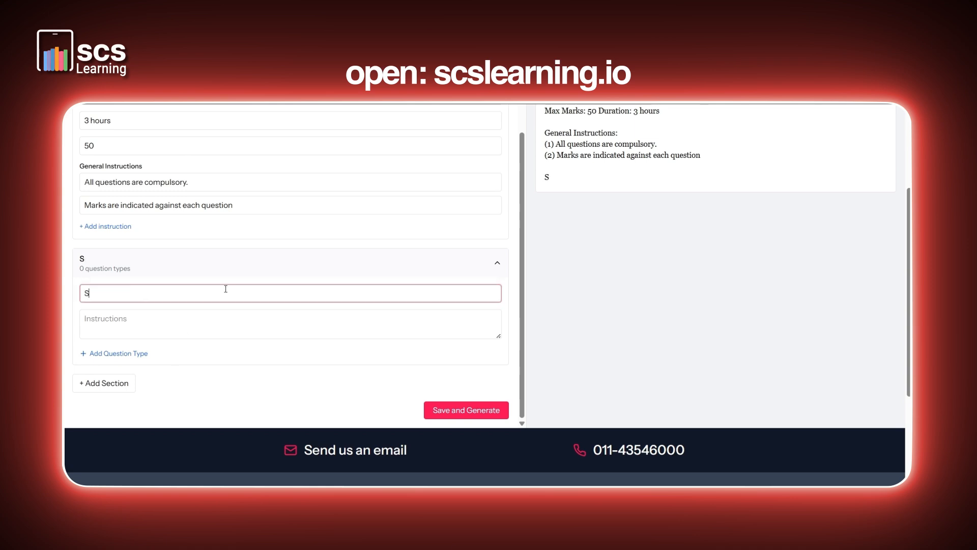
pyautogui.write('ection A')
# Enter Section A's instructions as "Answer any 4 out of 6 given questions ( 1 X4 = 4 Marks)".
pyautogui.click(316, 323)
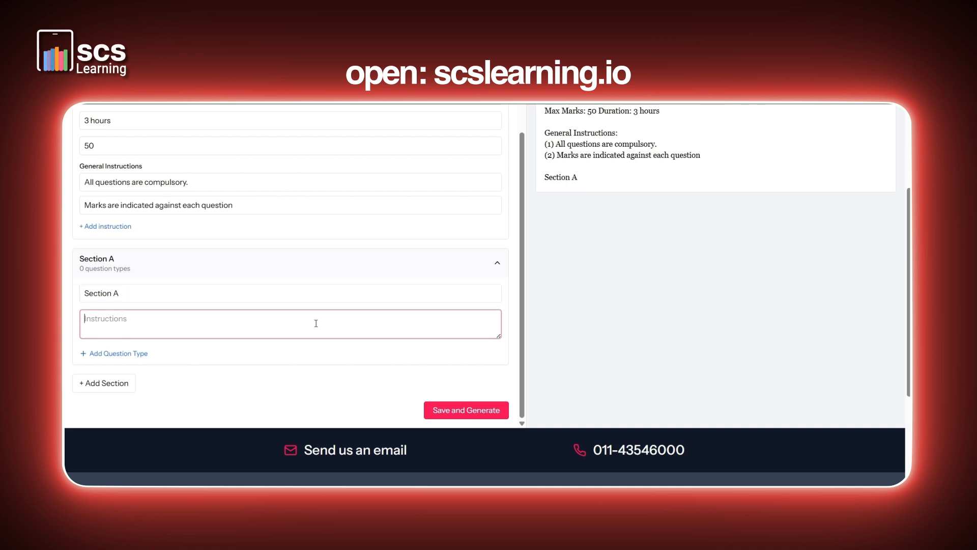
pyautogui.write('Ans')
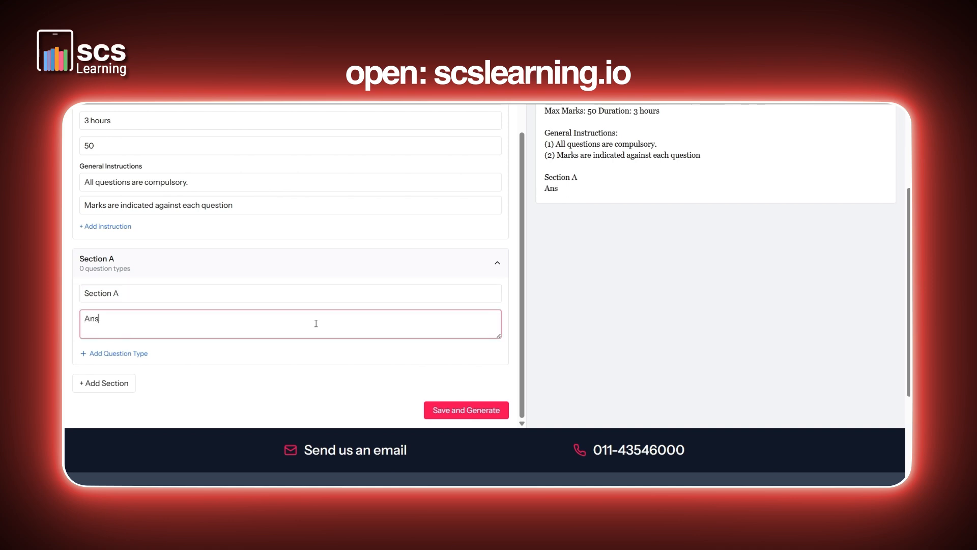
pyautogui.write('wer any 4 out of ')
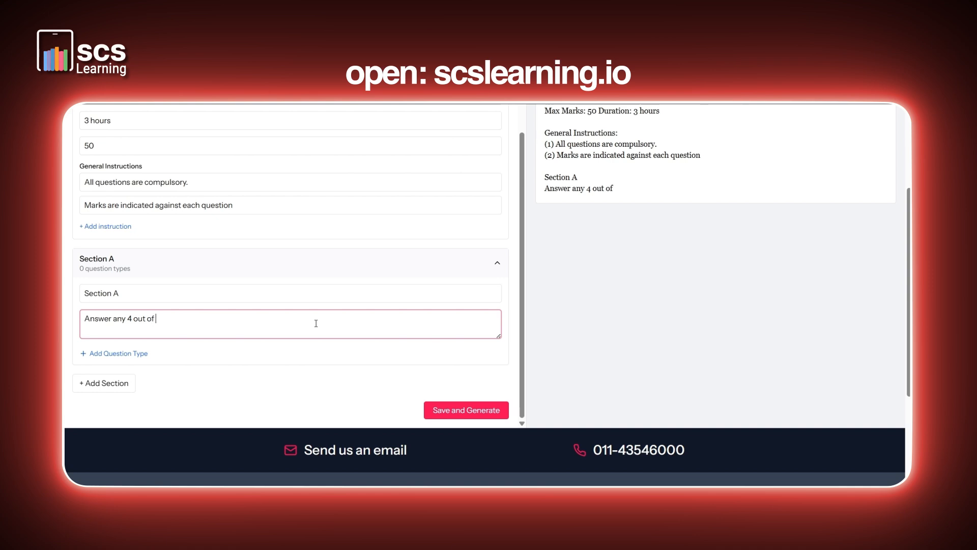
pyautogui.write('6 given questions')
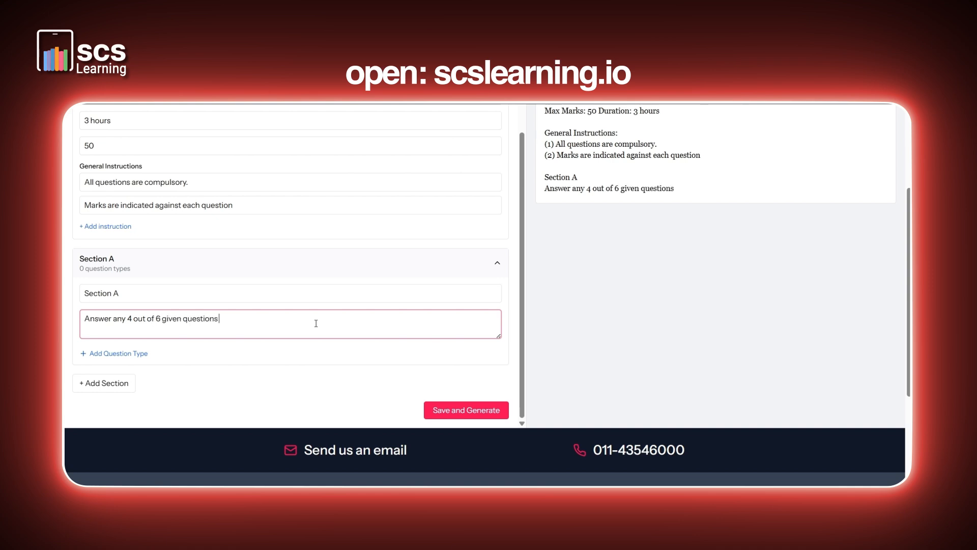
pyautogui.write(' ( 1 X4 = 4 Marks)')
pyautogui.click(246, 372)
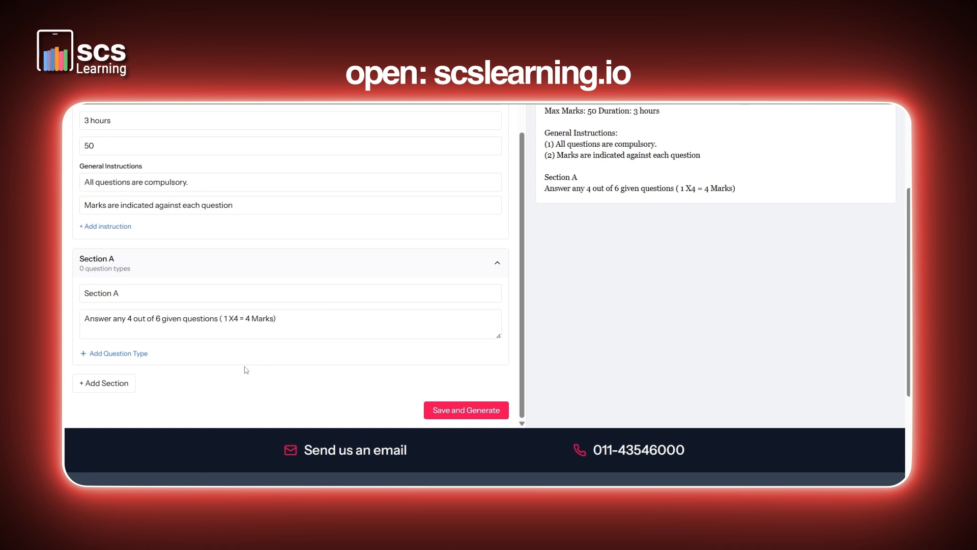
# Begin adding a question type to Section A, selecting the chapters Communication Skills IV, ICT Skills IV and Self-Management Skills IV.
pyautogui.click(137, 355)
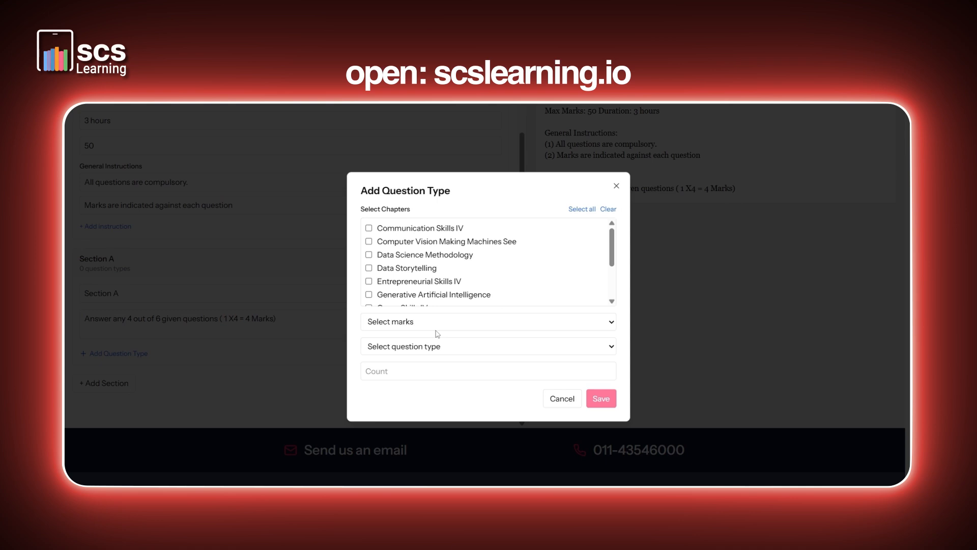
pyautogui.click(421, 230)
pyautogui.scroll(-3, 428, 271)
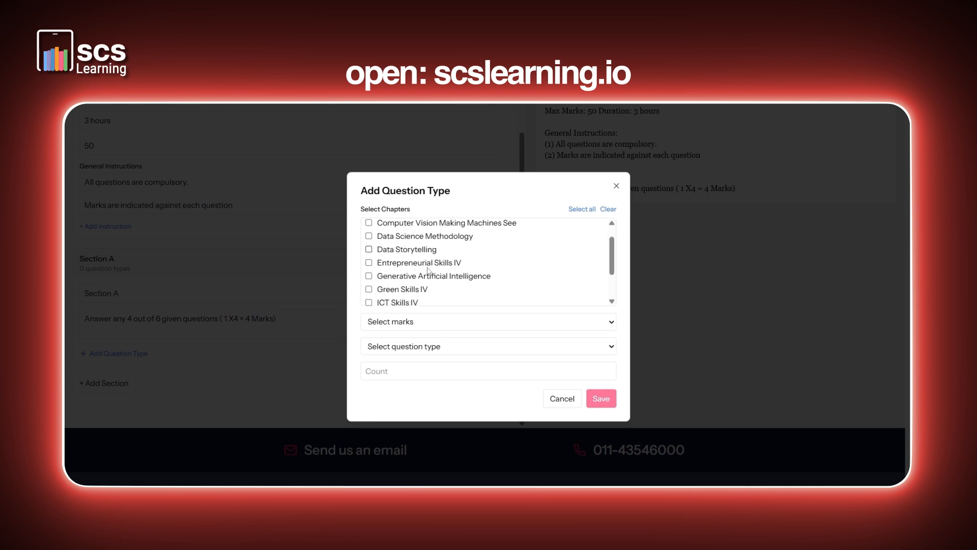
pyautogui.click(410, 271)
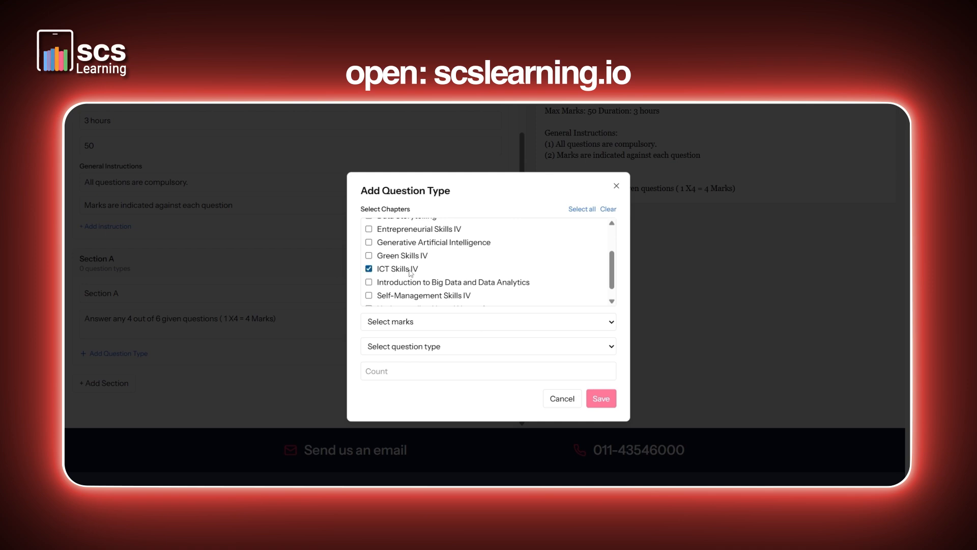
pyautogui.scroll(-1, 410, 273)
pyautogui.click(412, 280)
# Set the new question type to 1 mark and Multiple Choice Questions (MCQs).
pyautogui.click(426, 325)
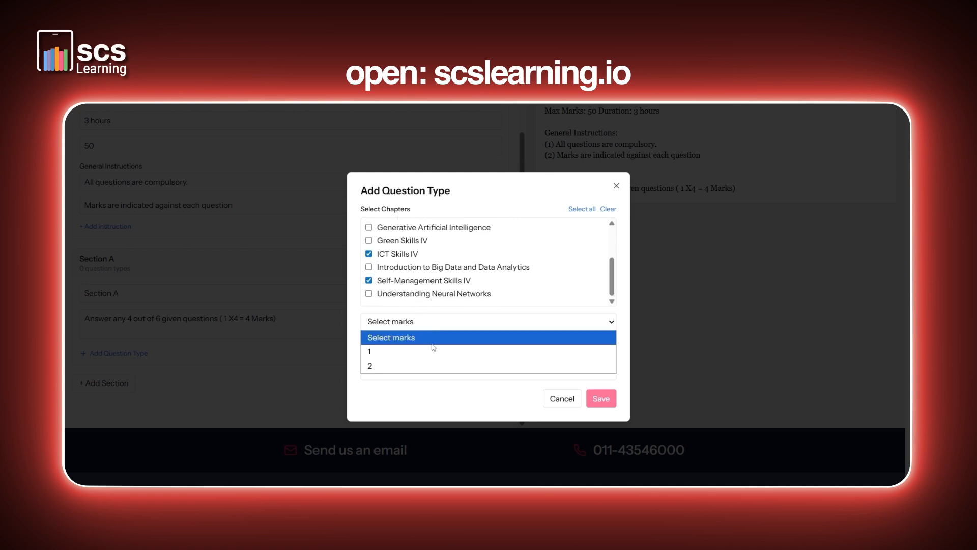
pyautogui.click(434, 351)
pyautogui.click(439, 350)
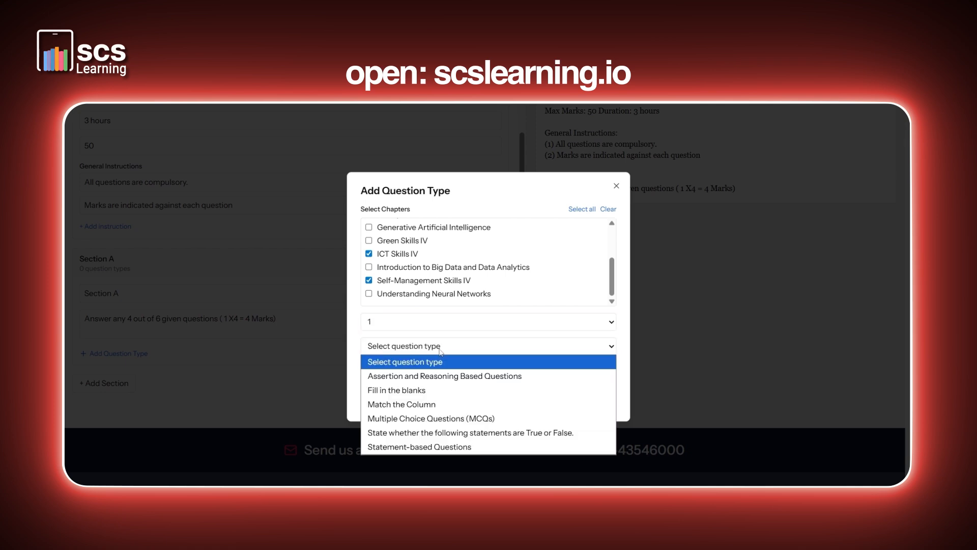
pyautogui.click(442, 420)
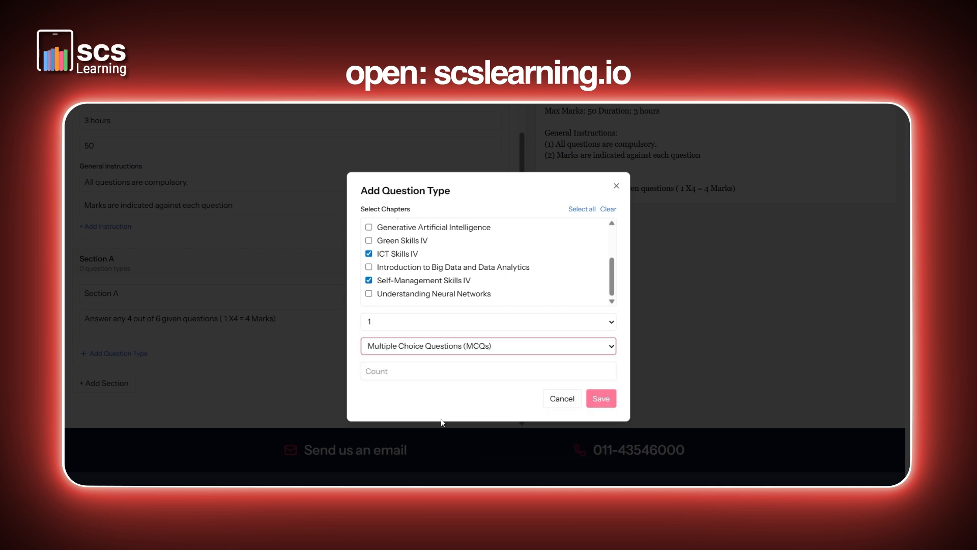
pyautogui.click(455, 372)
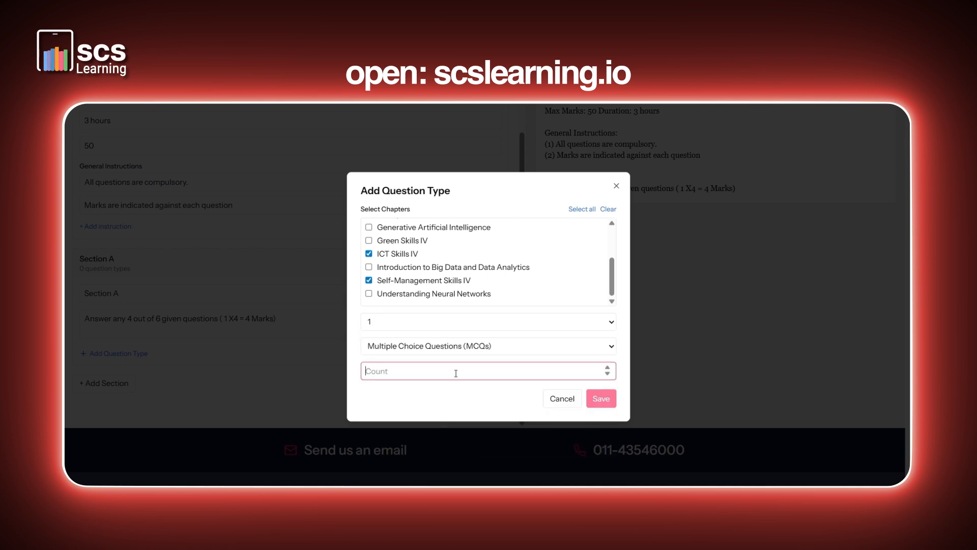